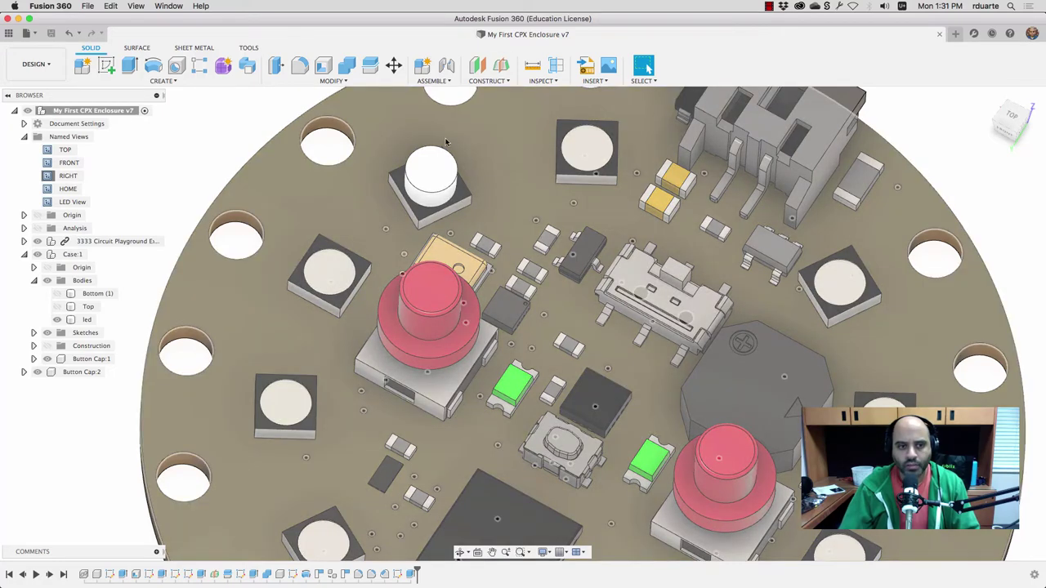
Step: Hide the white 'led' cap body in the Browser, leaving the board and button caps visible
{"action": "left_click", "coordinate": [436, 178]}
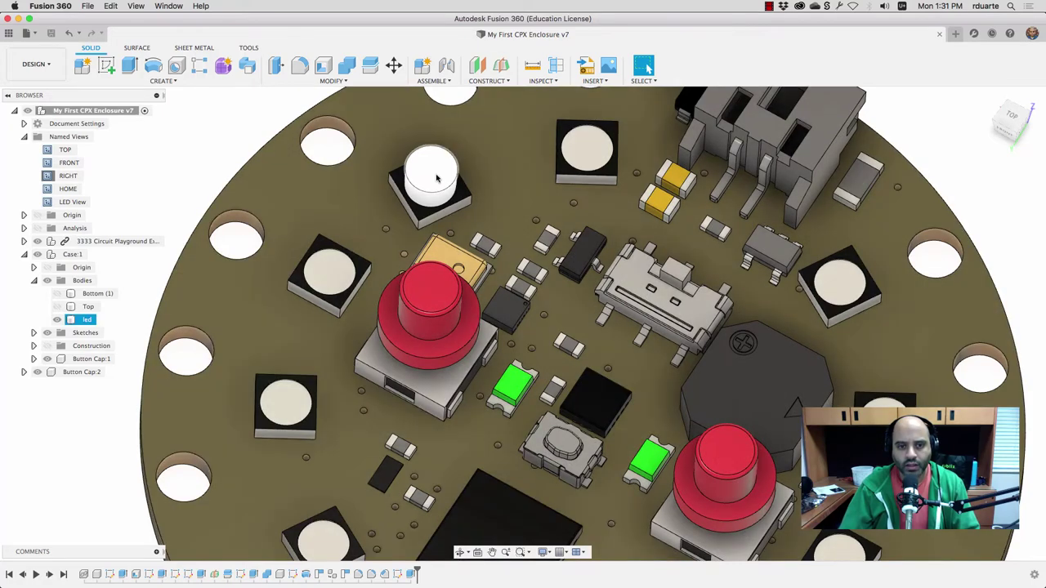
{"action": "key", "text": "Escape"}
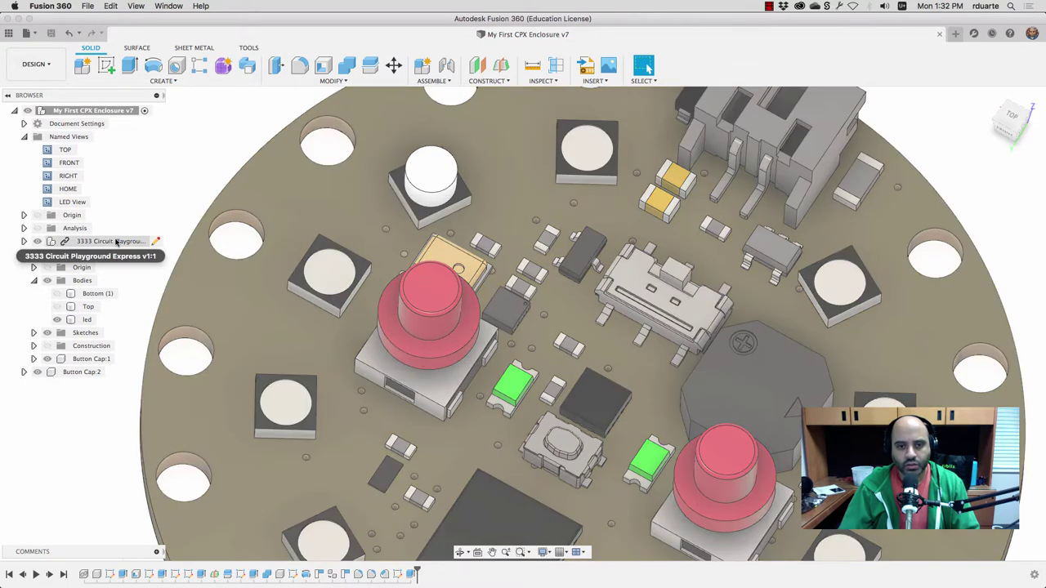
{"action": "scroll", "coordinate": [176, 213], "scroll_direction": "down", "scroll_amount": 5}
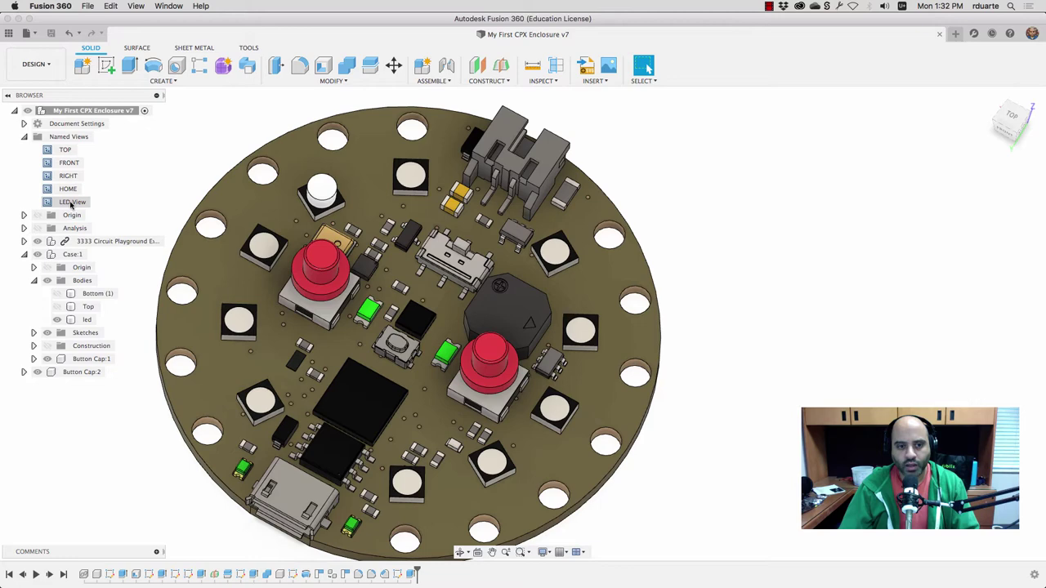
{"action": "left_click", "coordinate": [85, 320]}
{"action": "left_click", "coordinate": [56, 320]}
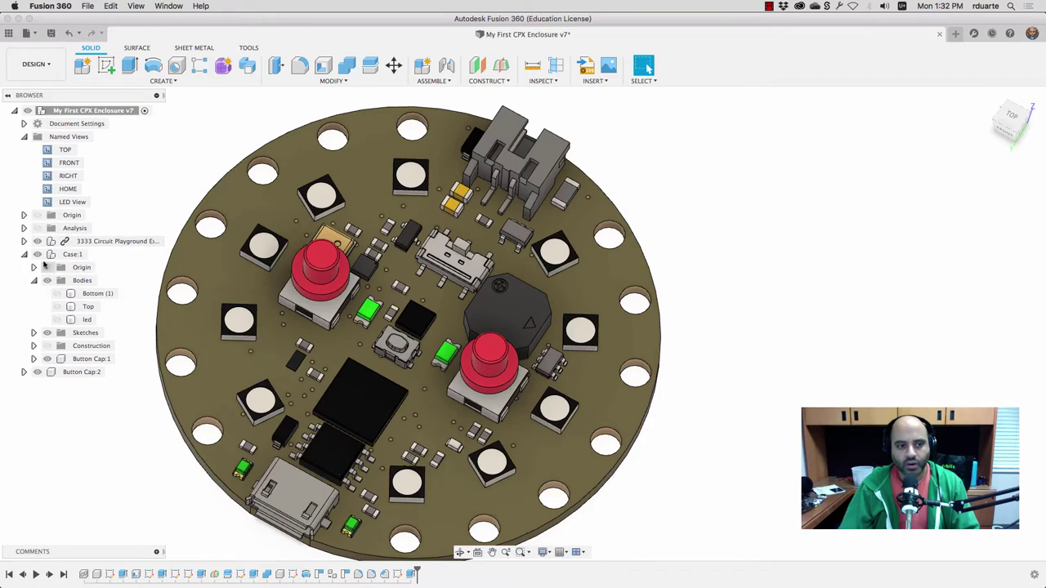
{"action": "left_click", "coordinate": [56, 293]}
{"action": "left_click", "coordinate": [57, 306]}
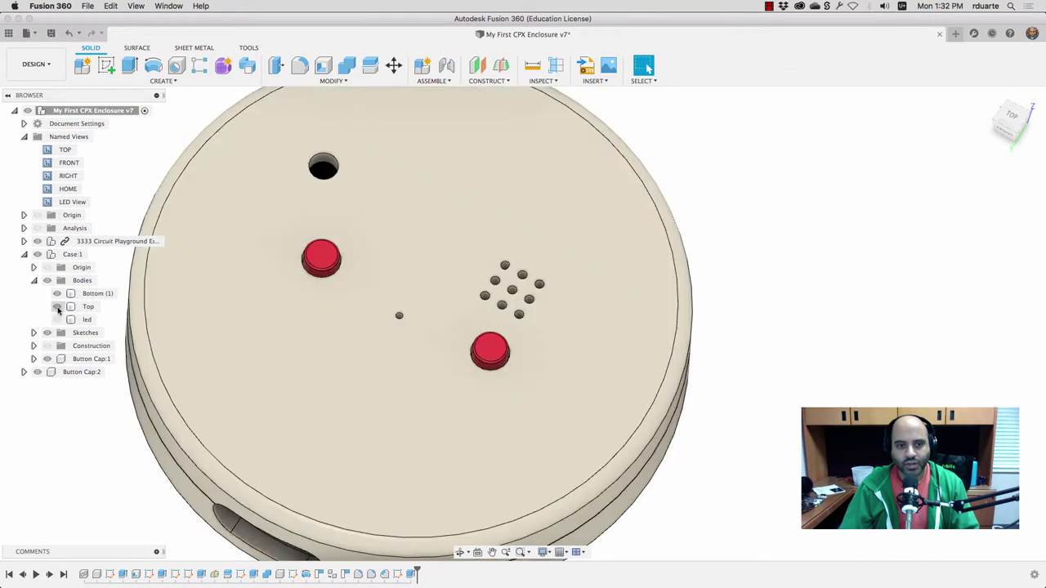
{"action": "left_click", "coordinate": [57, 306]}
{"action": "left_click", "coordinate": [56, 293]}
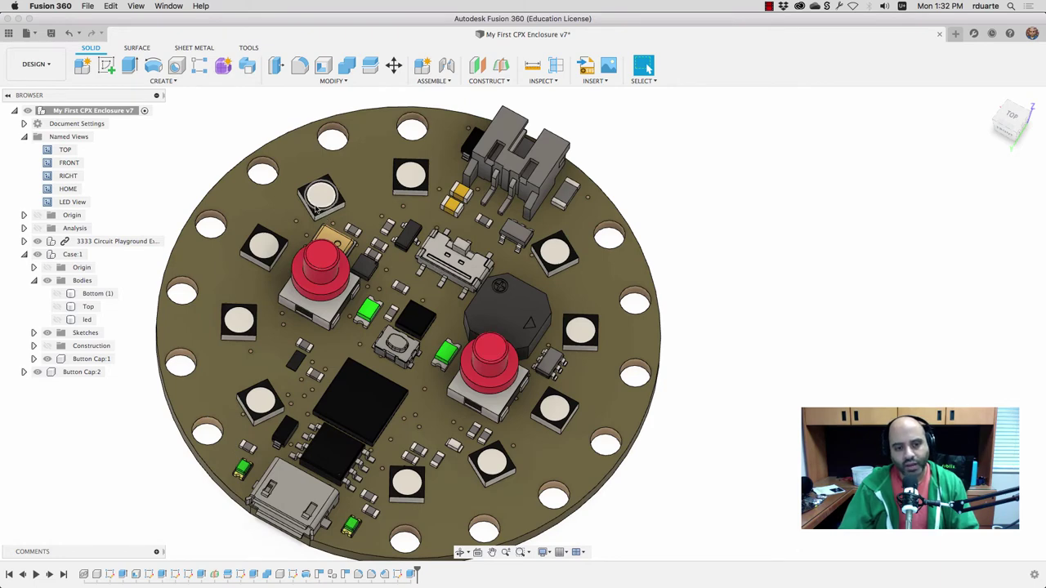
{"action": "left_click", "coordinate": [57, 307]}
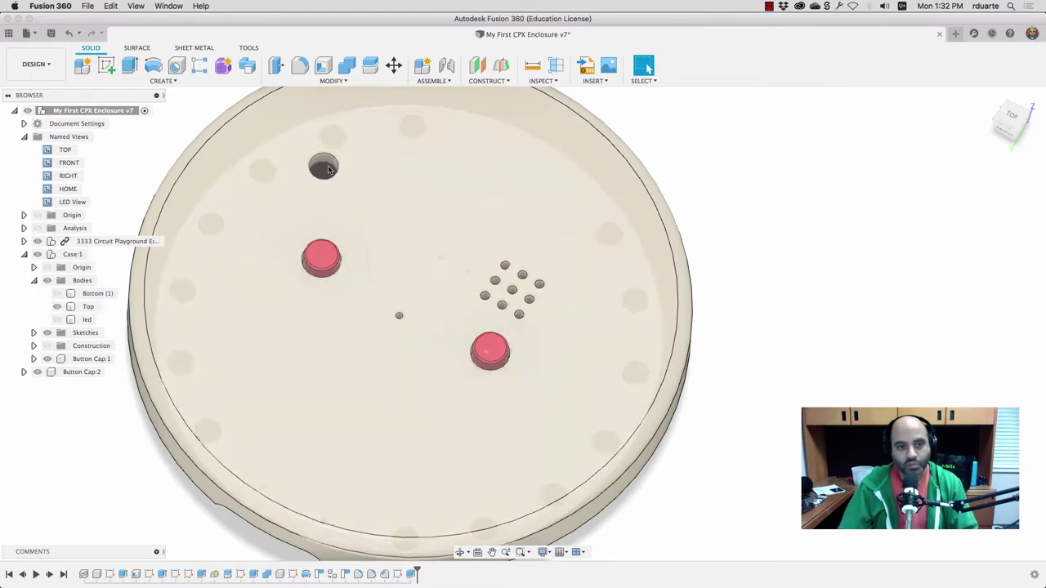
{"action": "left_click", "coordinate": [57, 306]}
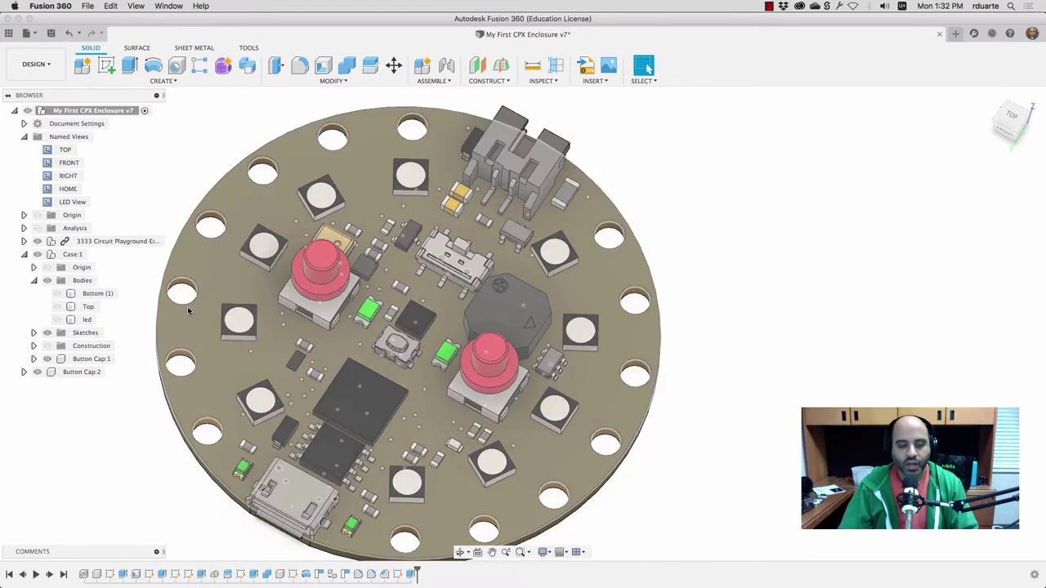
{"action": "left_click", "coordinate": [321, 201]}
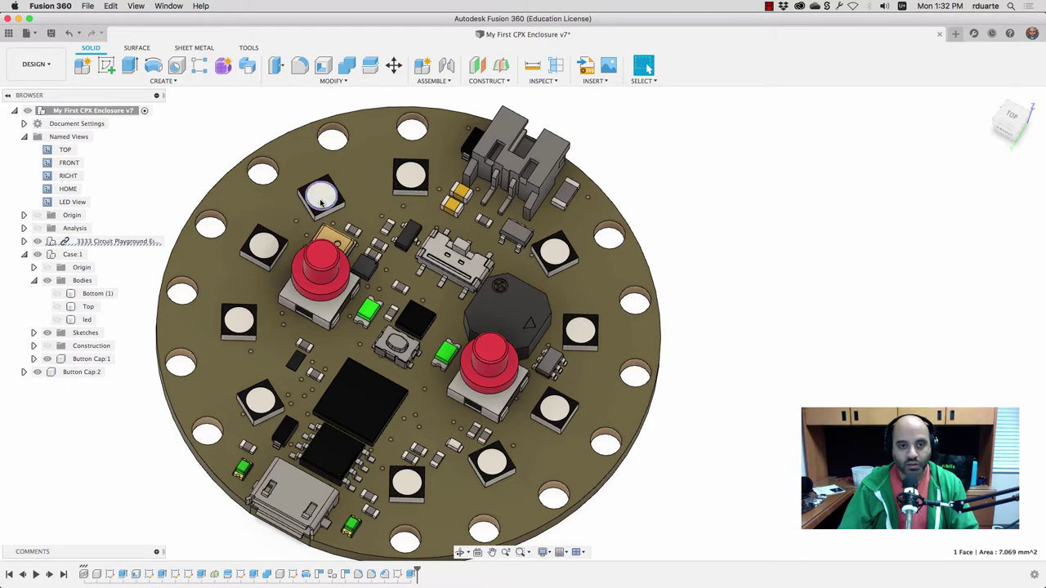
Step: Search the appearance library for 'LED' and apply LED (Blue) to the led cap body
{"action": "key", "text": "a"}
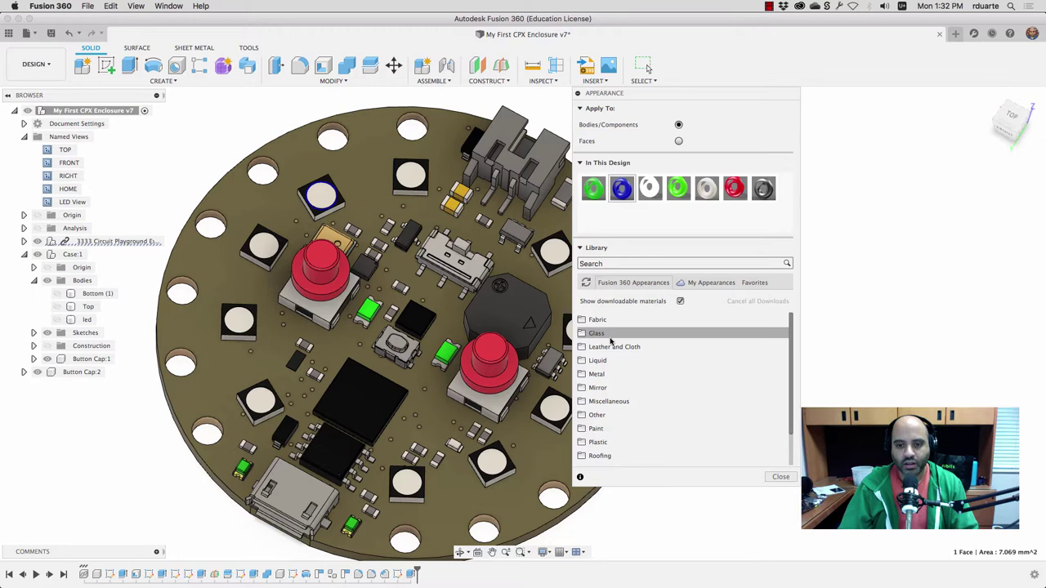
{"action": "left_click", "coordinate": [618, 268]}
{"action": "type", "text": "LED"}
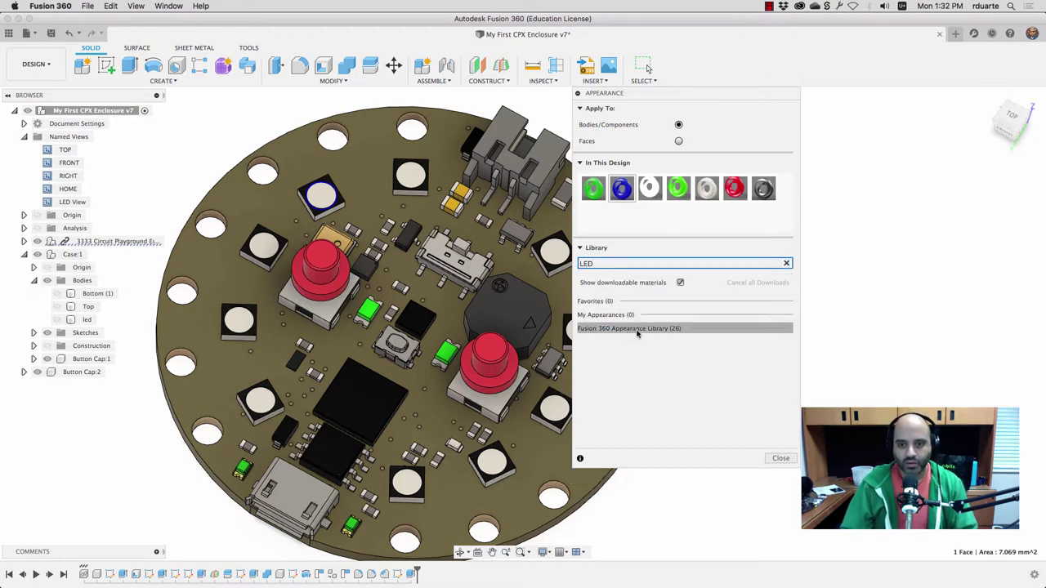
{"action": "left_click", "coordinate": [637, 329]}
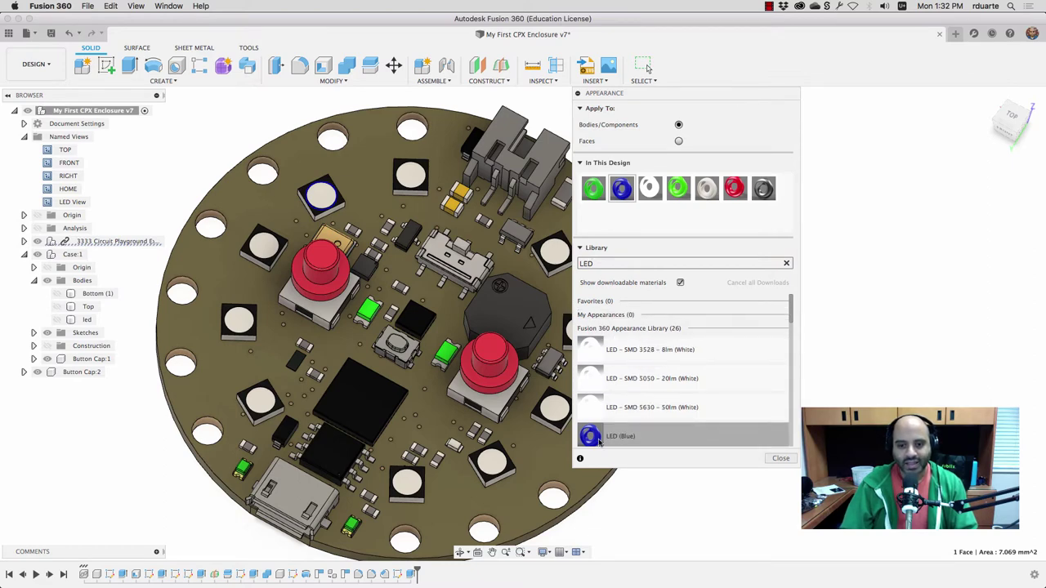
{"action": "left_click_drag", "start_coordinate": [620, 437], "coordinate": [325, 199]}
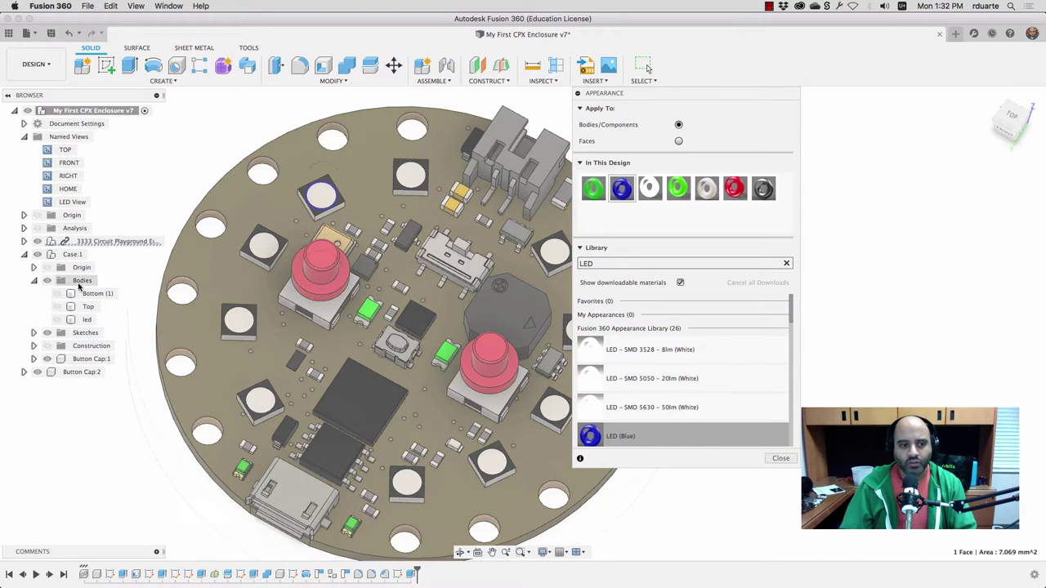
{"action": "left_click", "coordinate": [86, 319]}
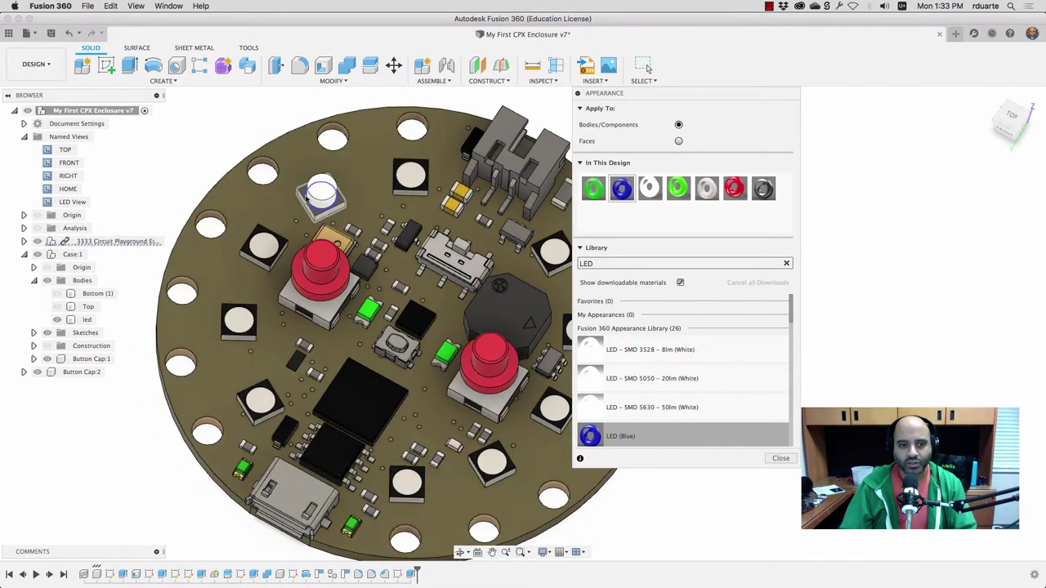
{"action": "left_click", "coordinate": [320, 199]}
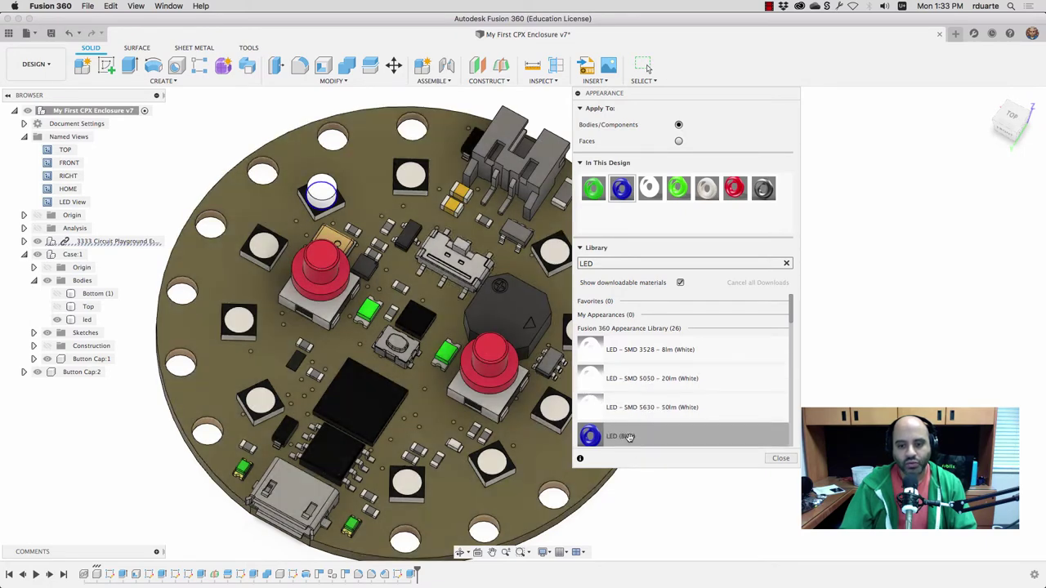
{"action": "left_click_drag", "start_coordinate": [628, 436], "coordinate": [320, 206]}
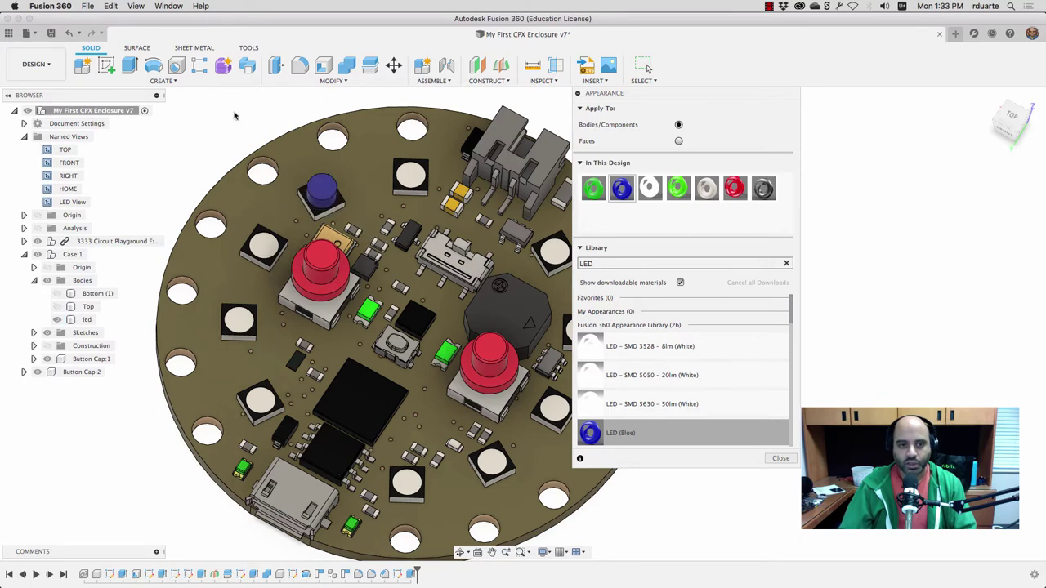
Step: Preview an earlier board render in the Render workspace gallery, then return to Design
{"action": "left_click", "coordinate": [780, 457]}
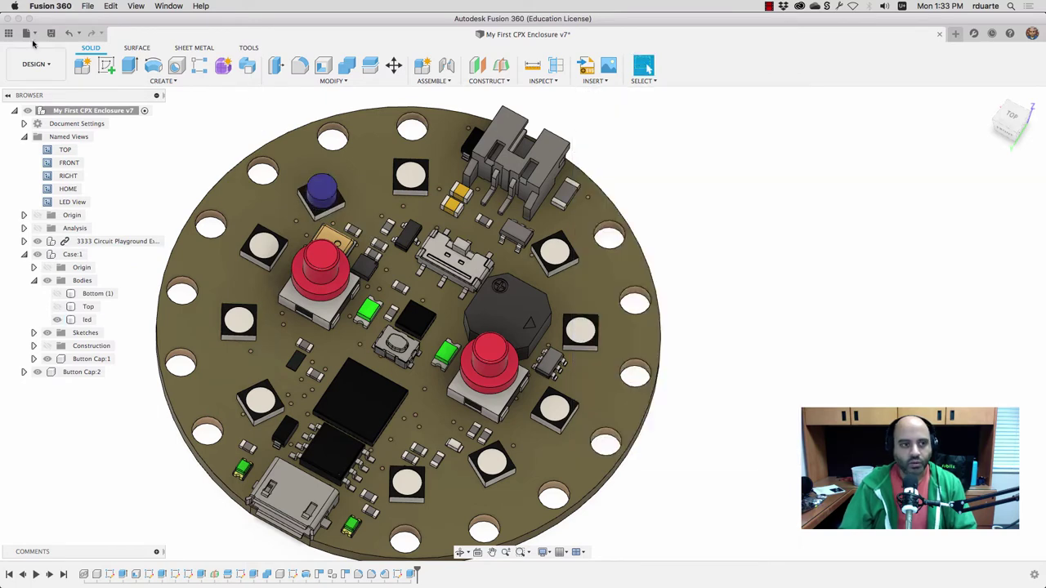
{"action": "left_click", "coordinate": [51, 65]}
{"action": "left_click", "coordinate": [41, 129]}
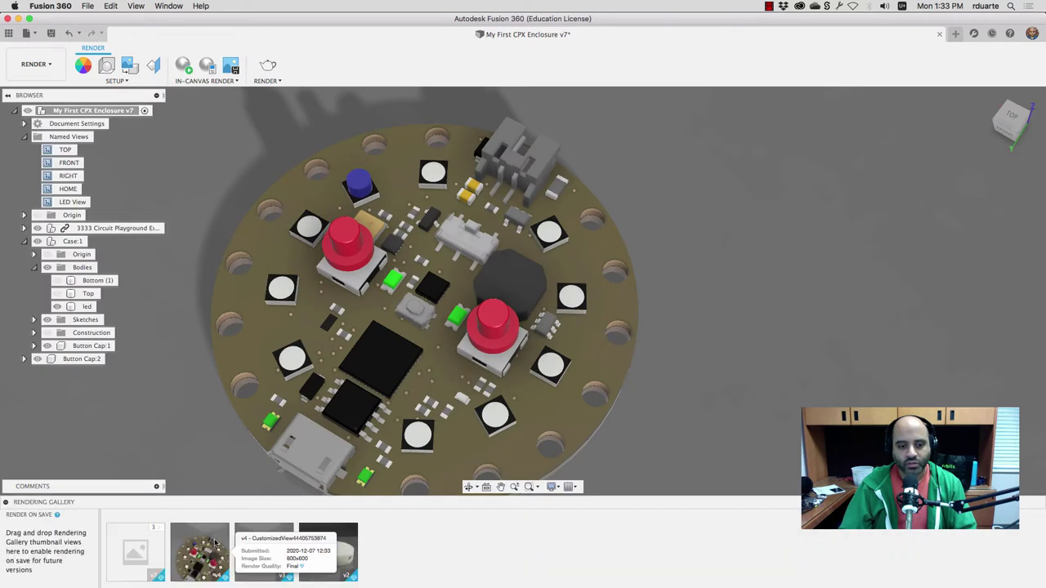
{"action": "left_click", "coordinate": [200, 552]}
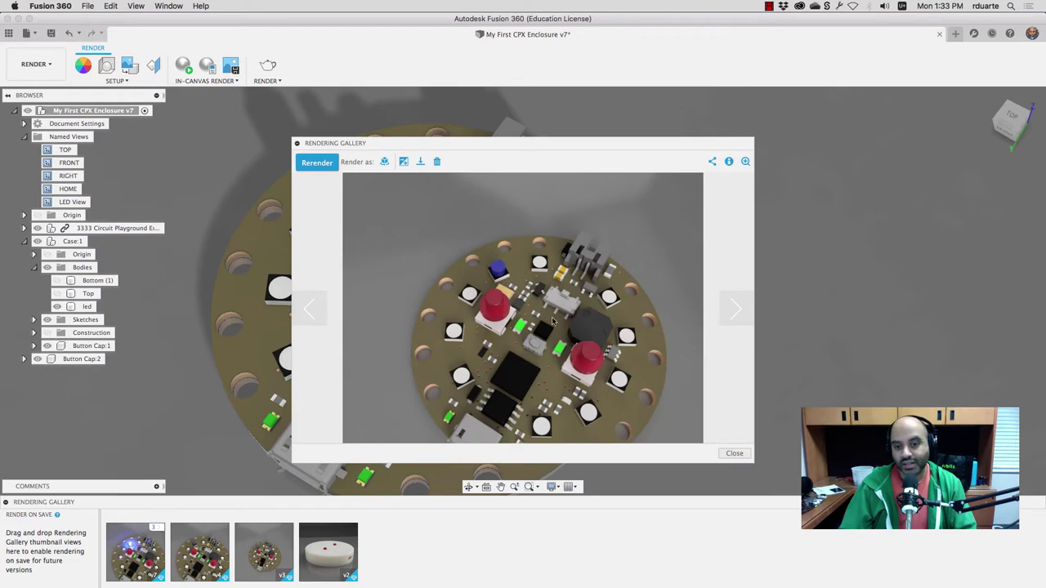
{"action": "left_click", "coordinate": [735, 453]}
{"action": "left_click", "coordinate": [39, 70]}
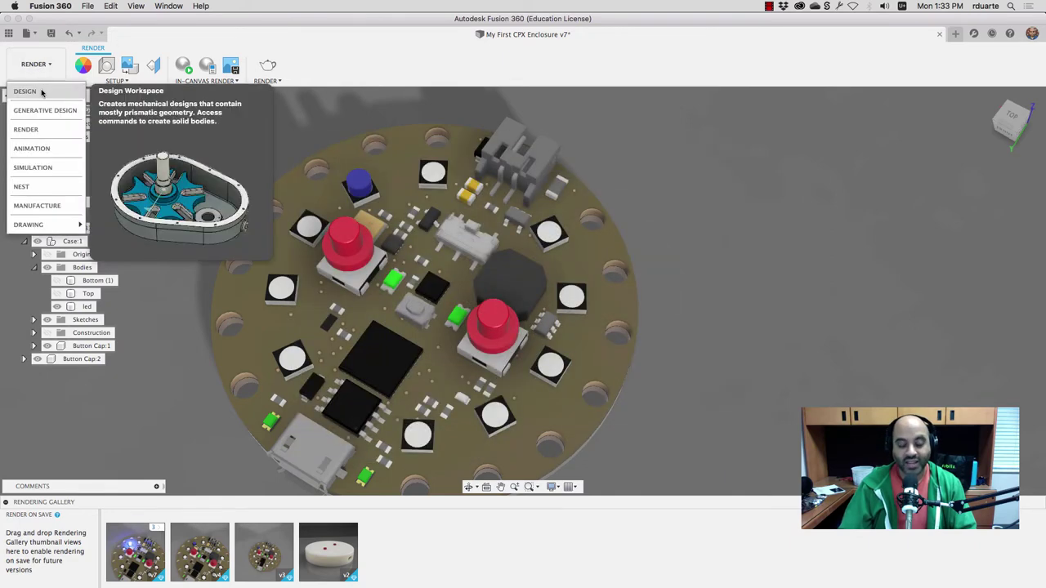
{"action": "left_click", "coordinate": [38, 92]}
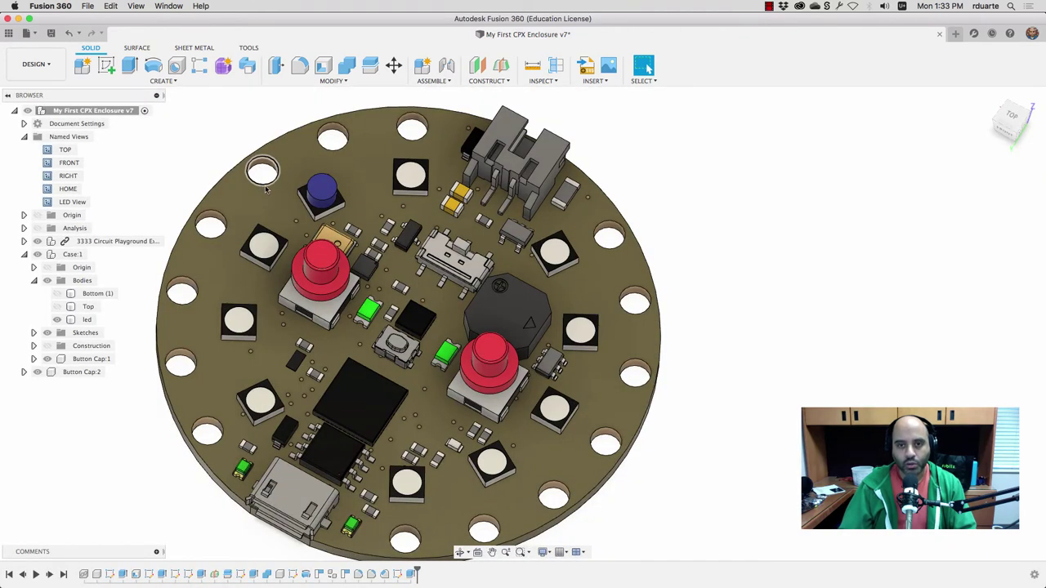
Step: Open the led body's Appearance panel and edit the LED (Blue) appearance in this design
{"action": "left_click", "coordinate": [334, 193]}
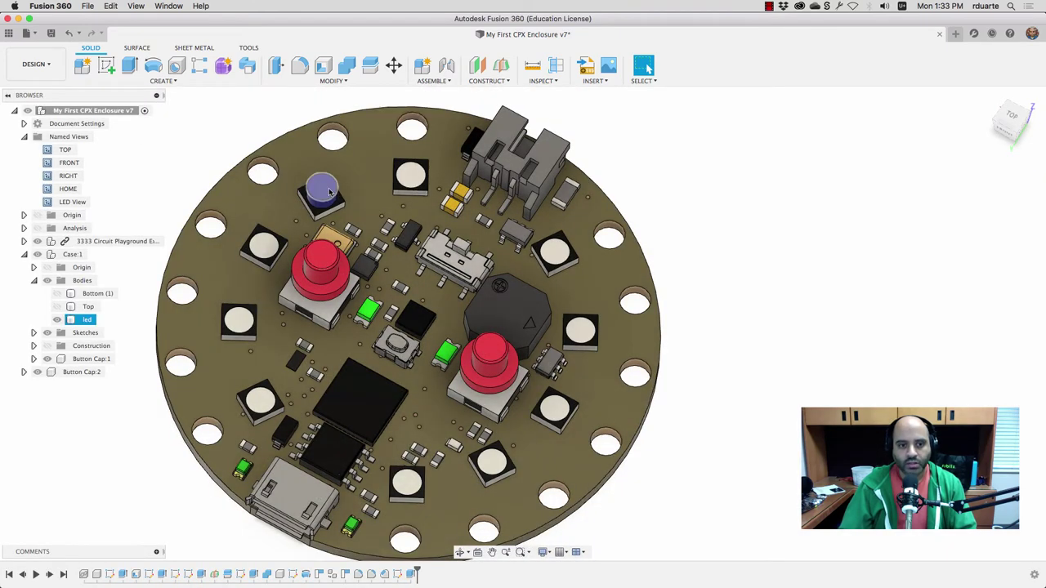
{"action": "double_click", "coordinate": [86, 320]}
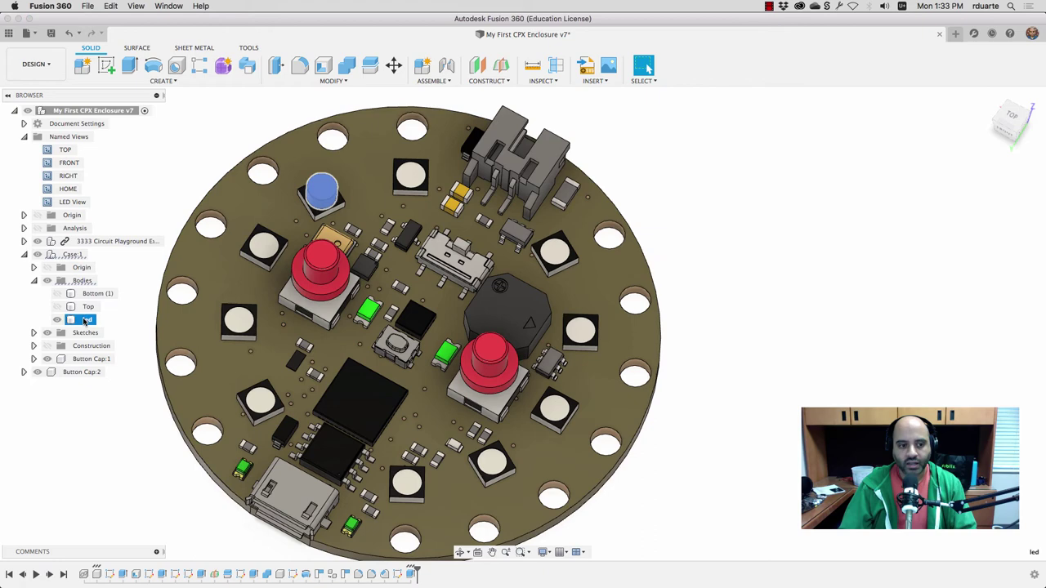
{"action": "right_click", "coordinate": [86, 319]}
{"action": "left_click", "coordinate": [129, 396]}
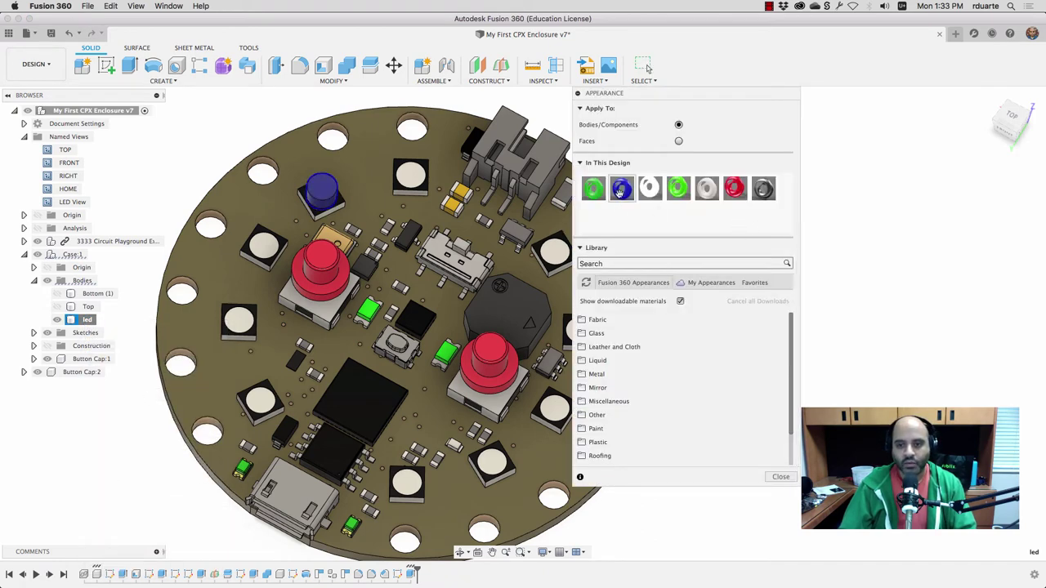
{"action": "right_click", "coordinate": [622, 188]}
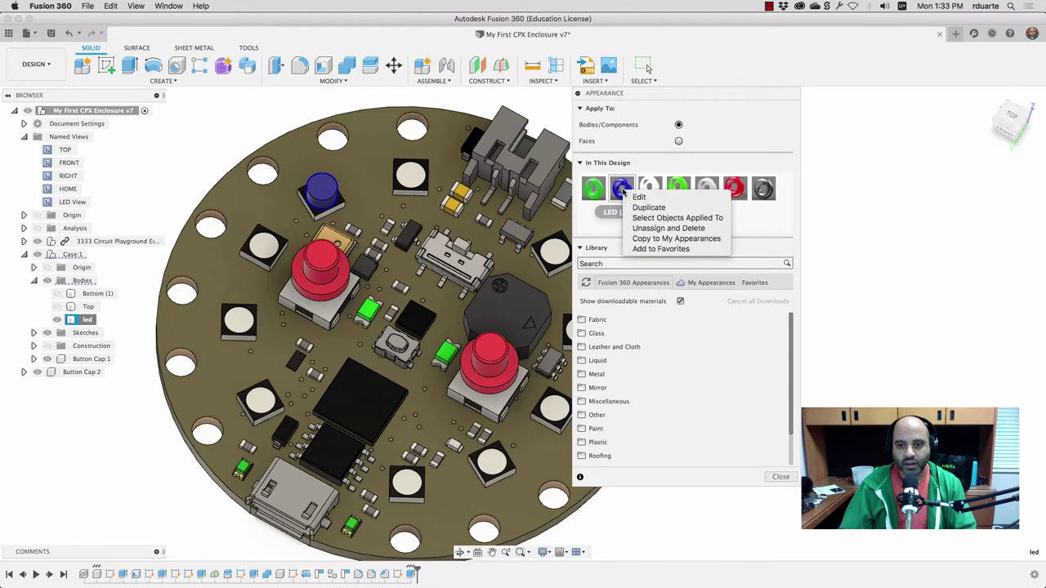
{"action": "left_click", "coordinate": [651, 188]}
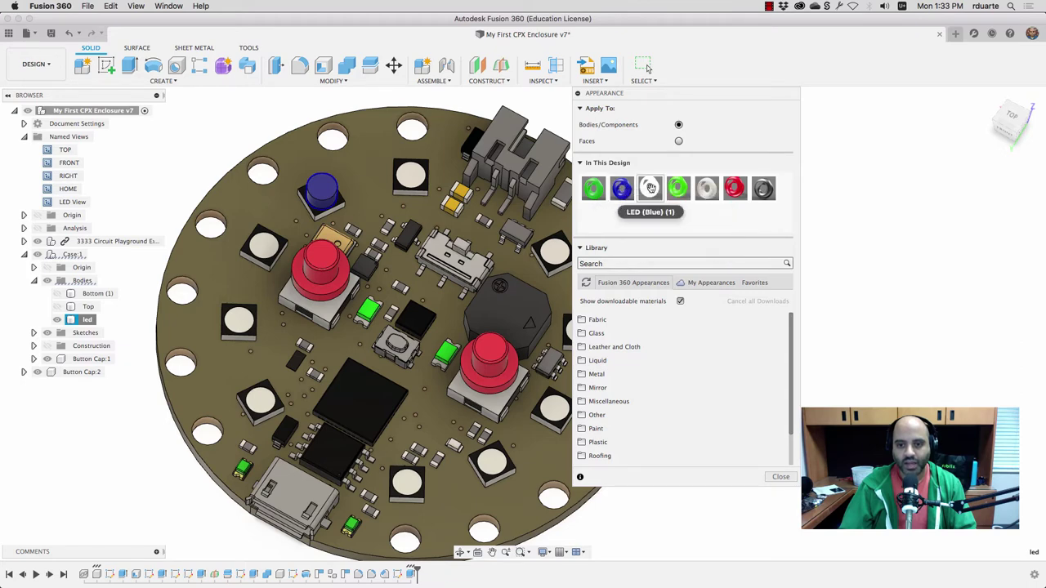
{"action": "right_click", "coordinate": [663, 196]}
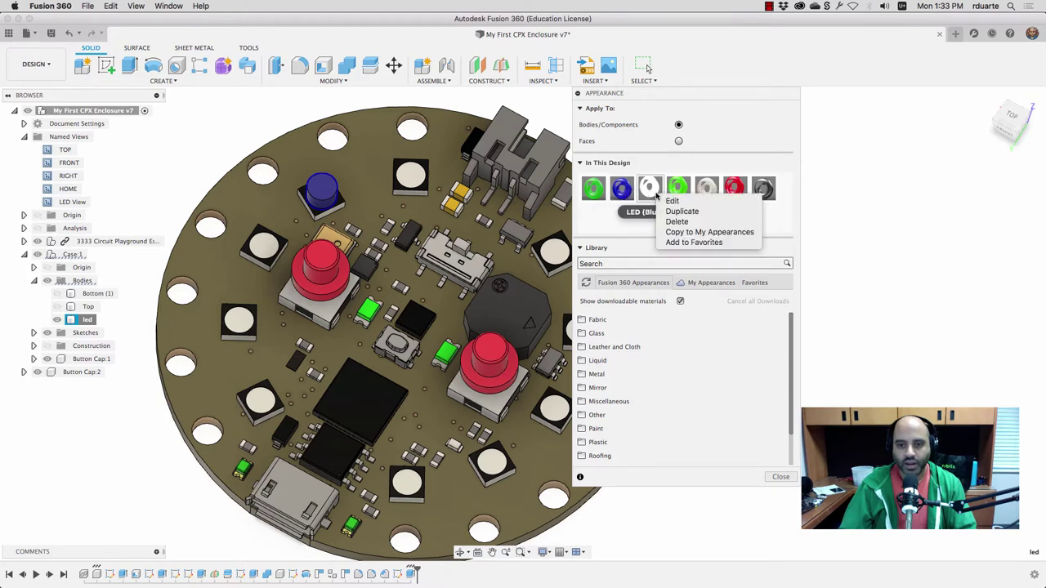
{"action": "left_click", "coordinate": [671, 201]}
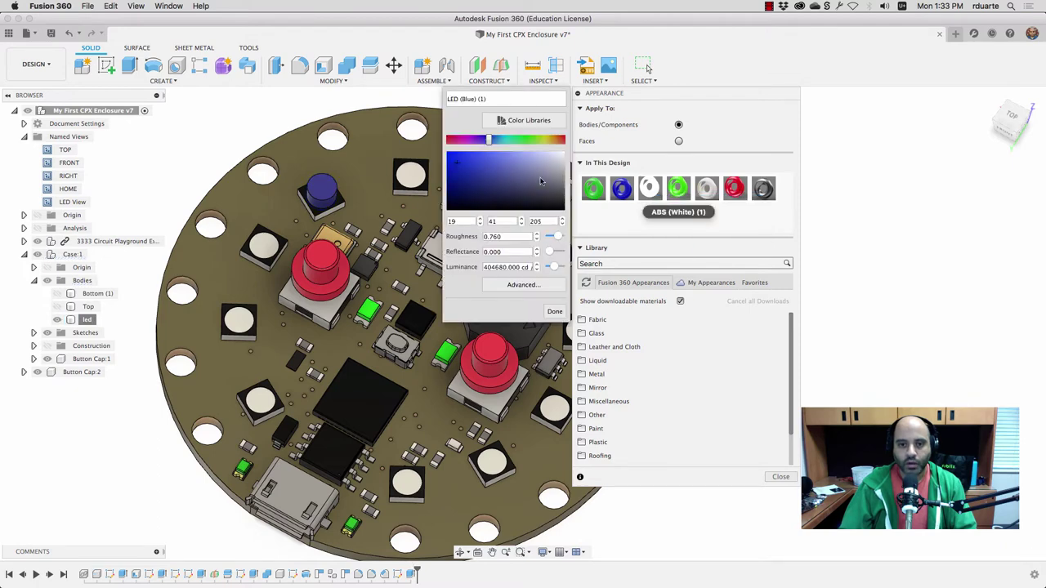
Step: Inspect LED (Blue) emissivity luminance and filter colour in the Advanced Material Editor, then cancel
{"action": "left_click", "coordinate": [520, 285]}
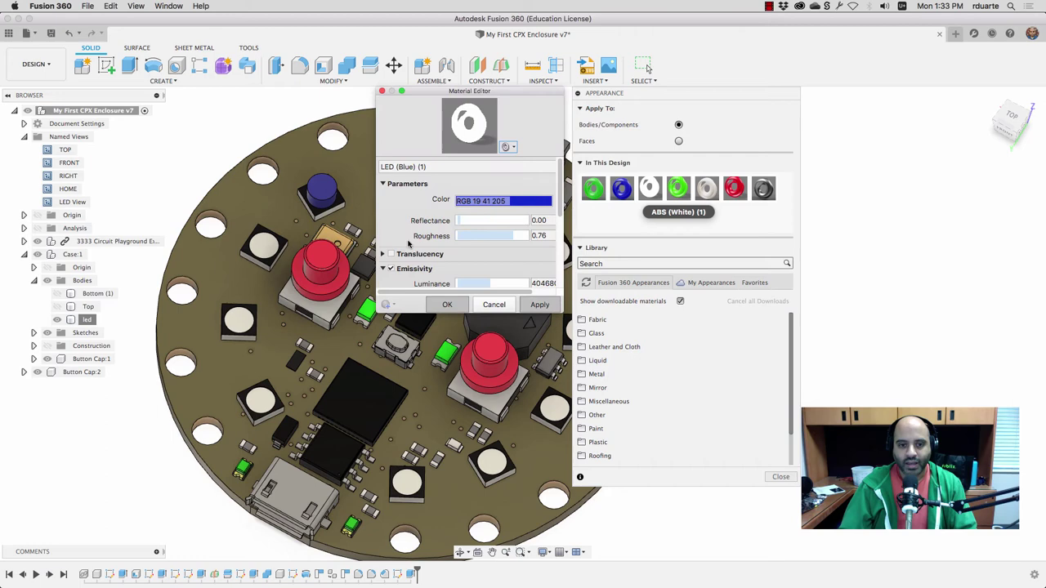
{"action": "scroll", "coordinate": [402, 231], "scroll_direction": "down", "scroll_amount": 2}
{"action": "scroll", "coordinate": [400, 231], "scroll_direction": "down", "scroll_amount": 2}
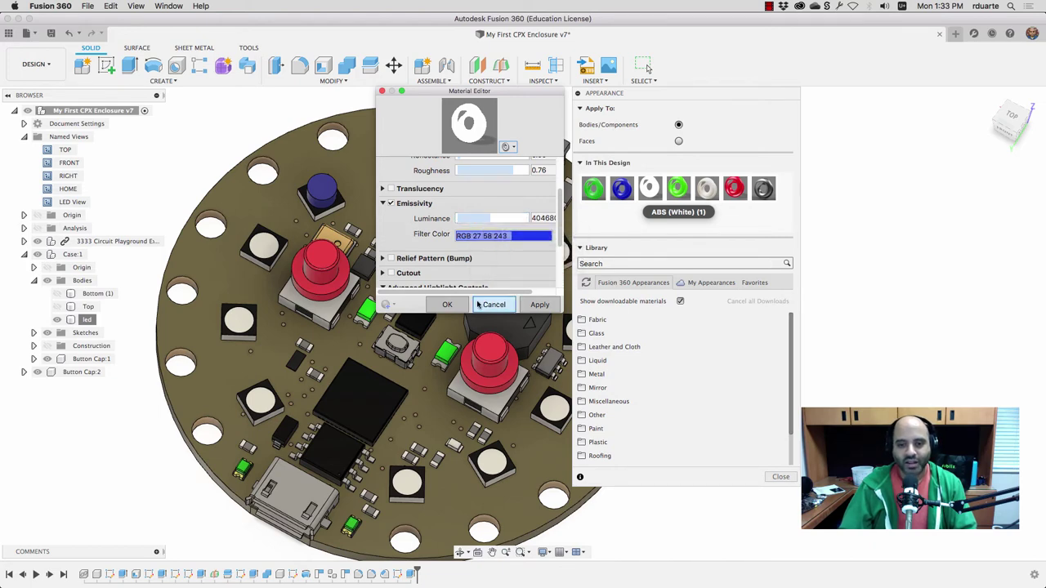
{"action": "left_click", "coordinate": [541, 306]}
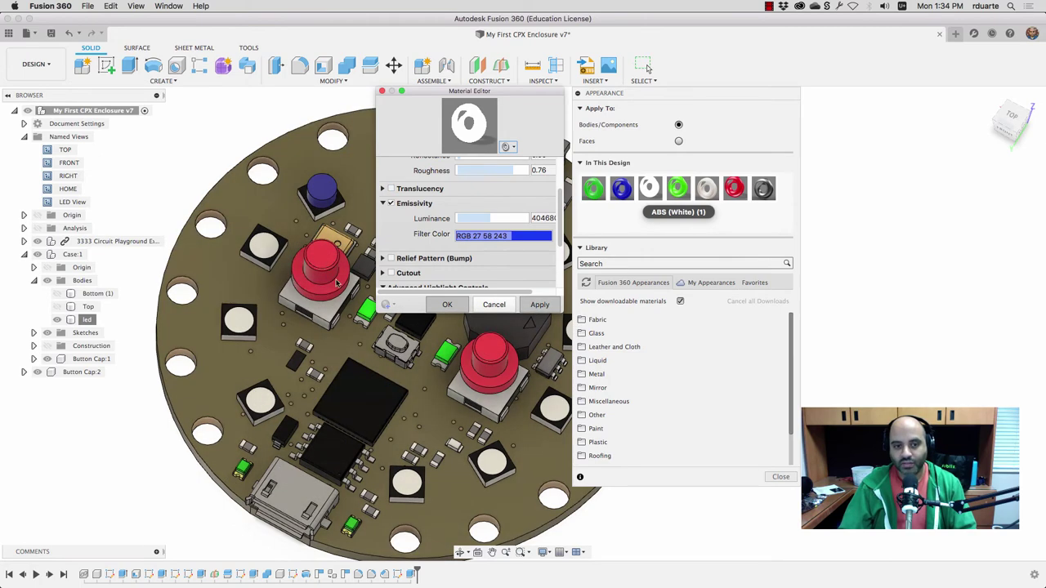
{"action": "left_click", "coordinate": [495, 304]}
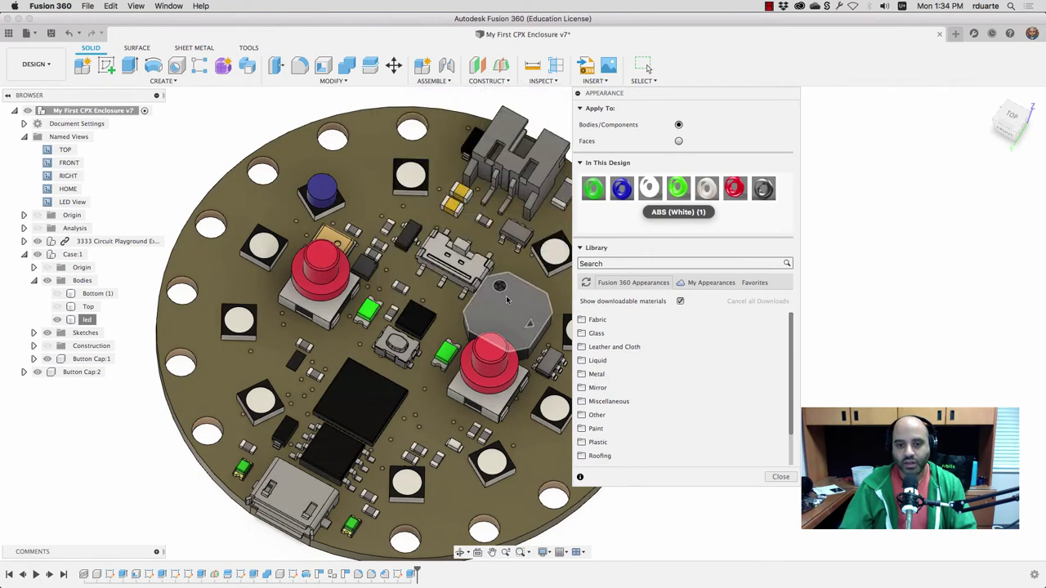
Step: Apply LED (Blue) to the LED body and raise the appearance's luminance so it glows white
{"action": "left_click_drag", "start_coordinate": [642, 188], "coordinate": [323, 193]}
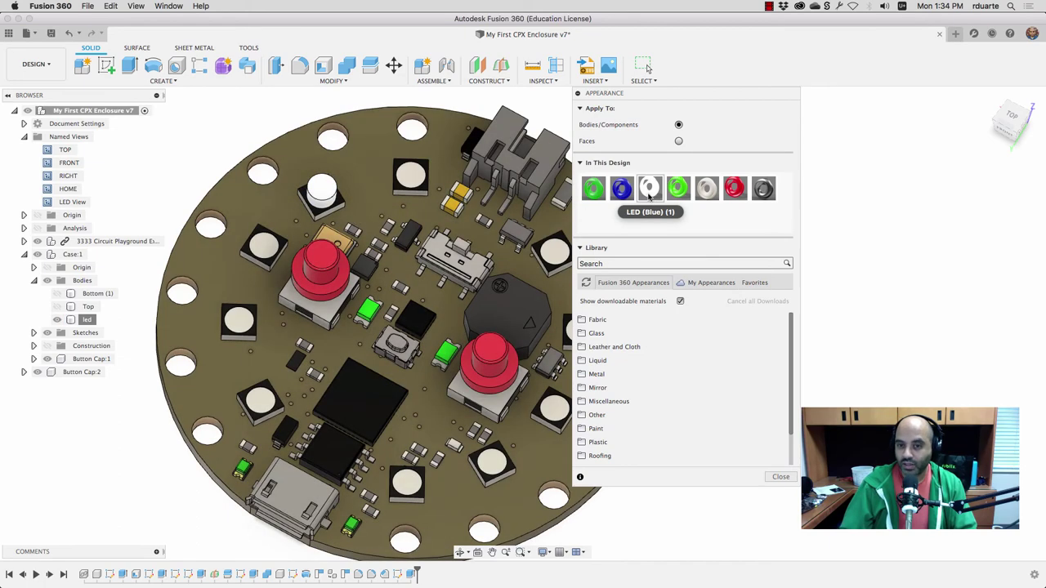
{"action": "right_click", "coordinate": [650, 189]}
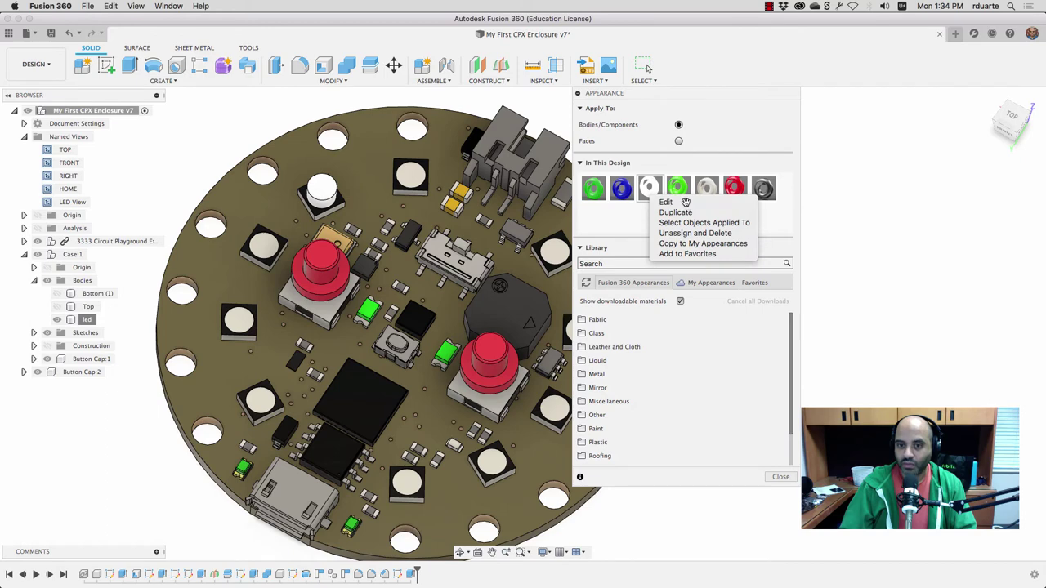
{"action": "left_click", "coordinate": [655, 204]}
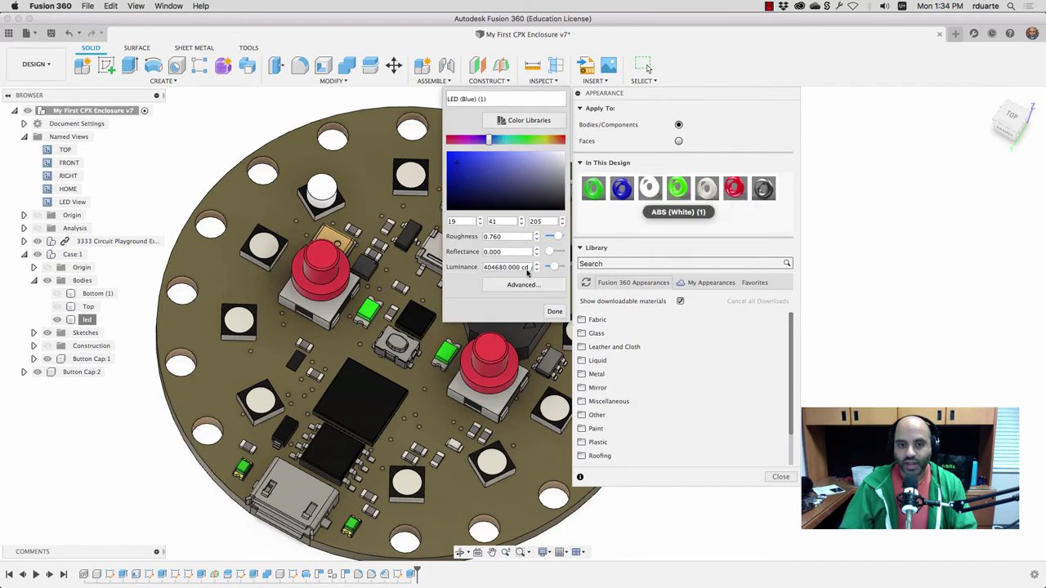
{"action": "left_click_drag", "start_coordinate": [554, 268], "coordinate": [556, 269]}
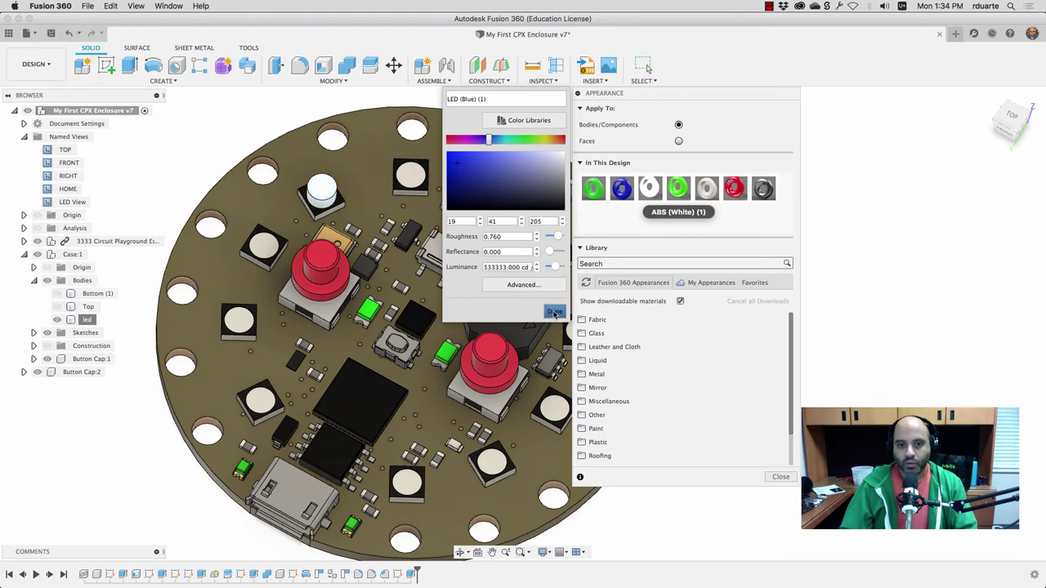
{"action": "left_click", "coordinate": [554, 311]}
Step: Switch to the Render workspace to render the board with its glowing LED
{"action": "left_click", "coordinate": [36, 64]}
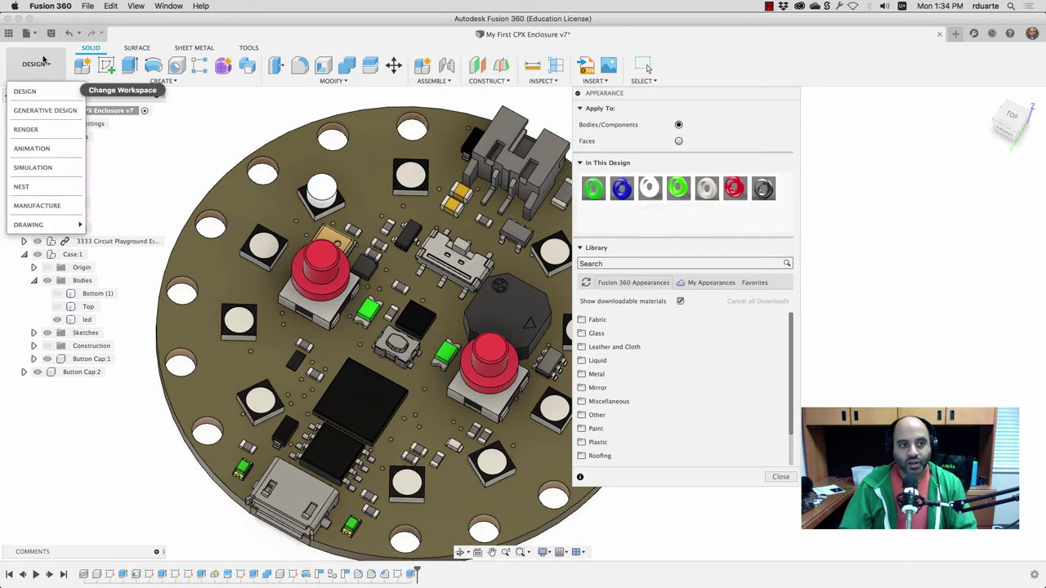
{"action": "left_click", "coordinate": [41, 132]}
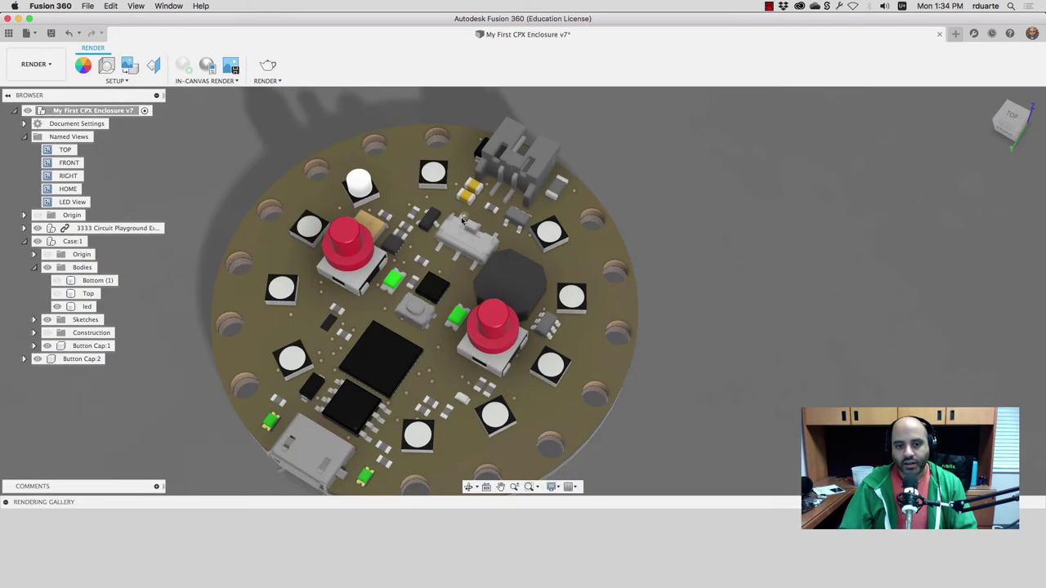